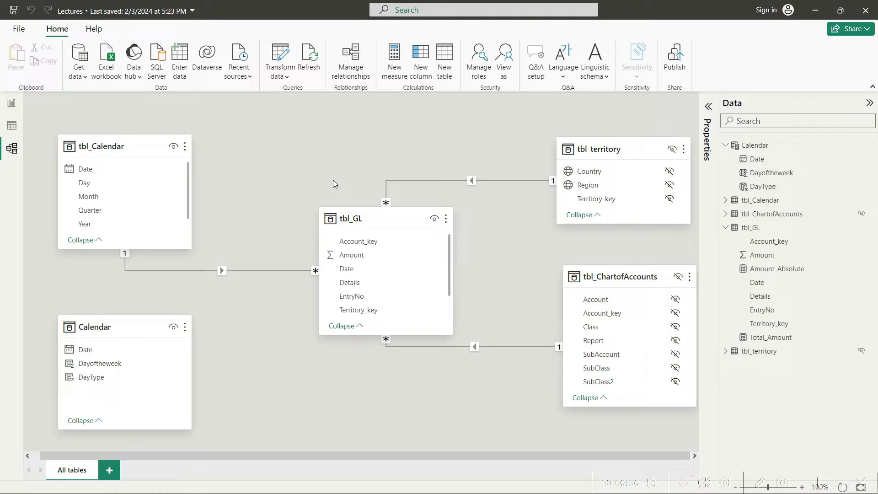
- Check the tbl_Calendar–tbl_GL relationship, then view tbl_Calendar's rows and tbl_GL's rows in Table view
{"action": "left_click", "coordinate": [226, 271]}
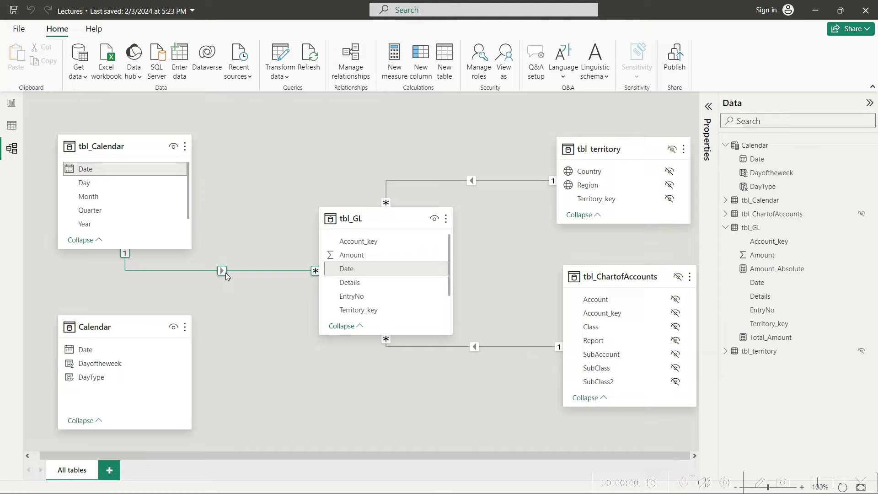
{"action": "left_click", "coordinate": [316, 347]}
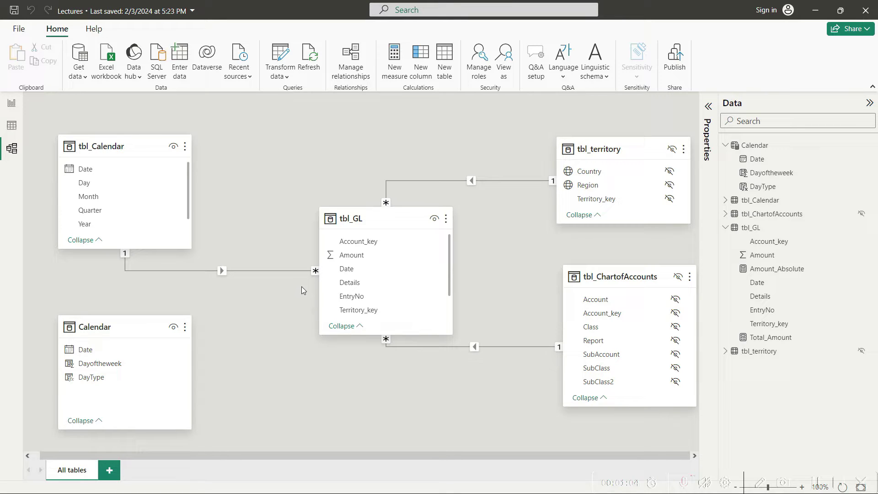
{"action": "left_click", "coordinate": [13, 130]}
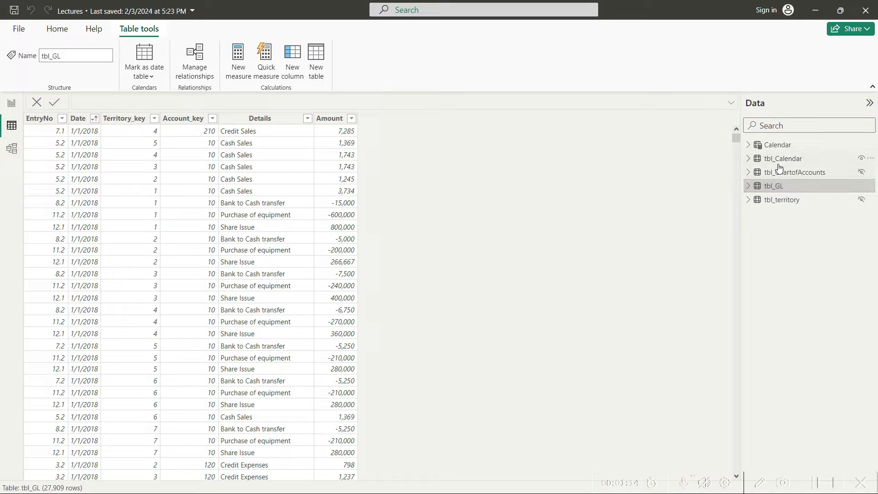
{"action": "left_click", "coordinate": [799, 165]}
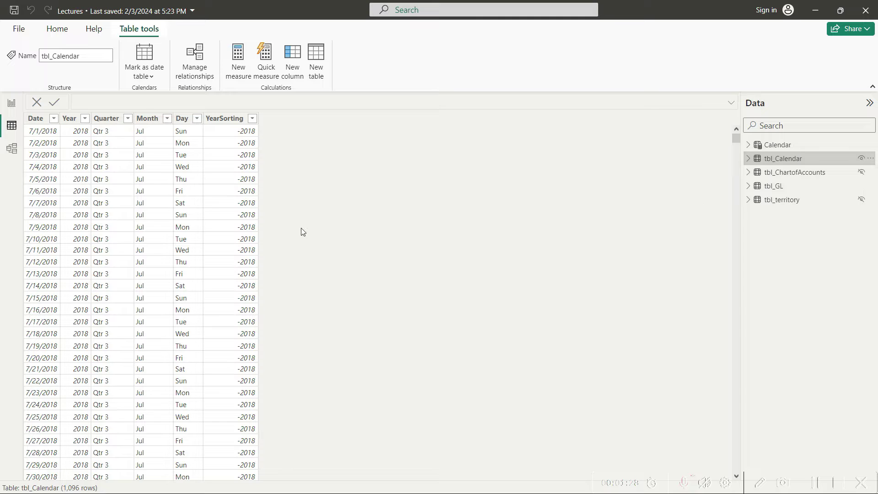
{"action": "left_click", "coordinate": [776, 191]}
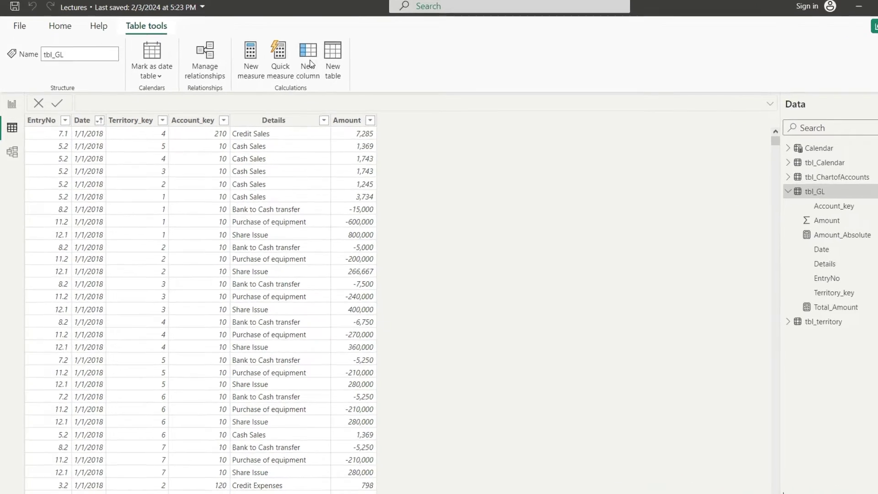
- Add a tbl_GL column Month = RELATED(tbl_Calendar[Month]) so rows show month names like Jan
{"action": "left_click", "coordinate": [308, 60]}
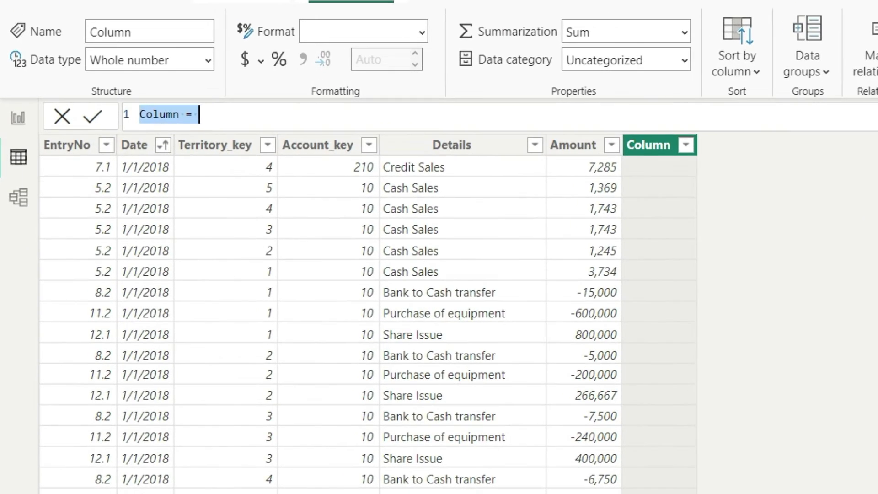
{"action": "type", "text": "Month "}
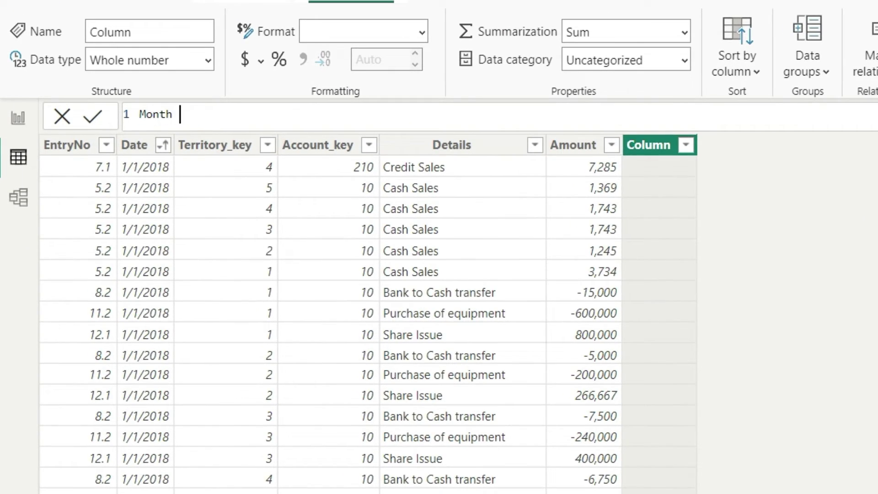
{"action": "type", "text": "= related"}
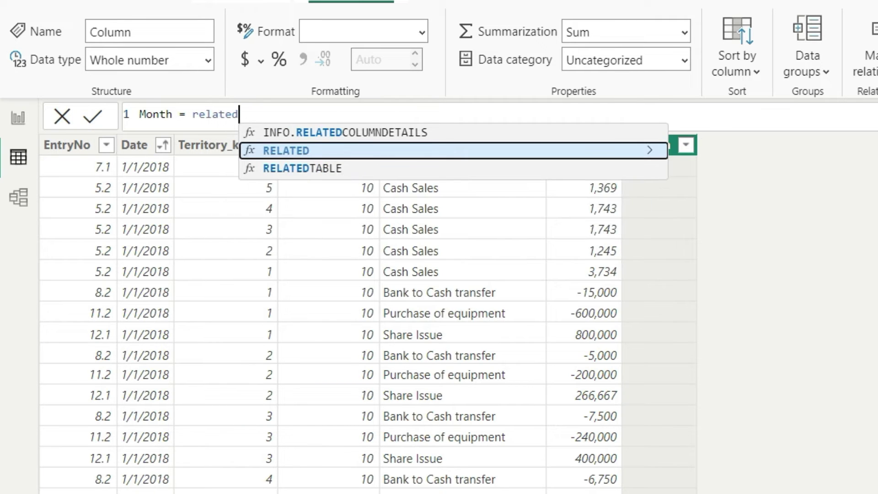
{"action": "key", "text": "Tab"}
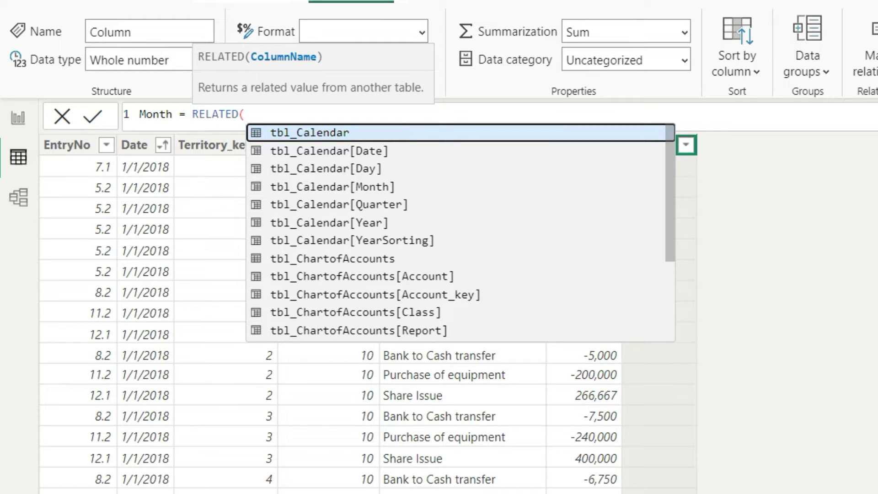
{"action": "key", "text": "Down"}
{"action": "key", "text": "Down"}
{"action": "key", "text": "Down"}
{"action": "key", "text": "Tab"}
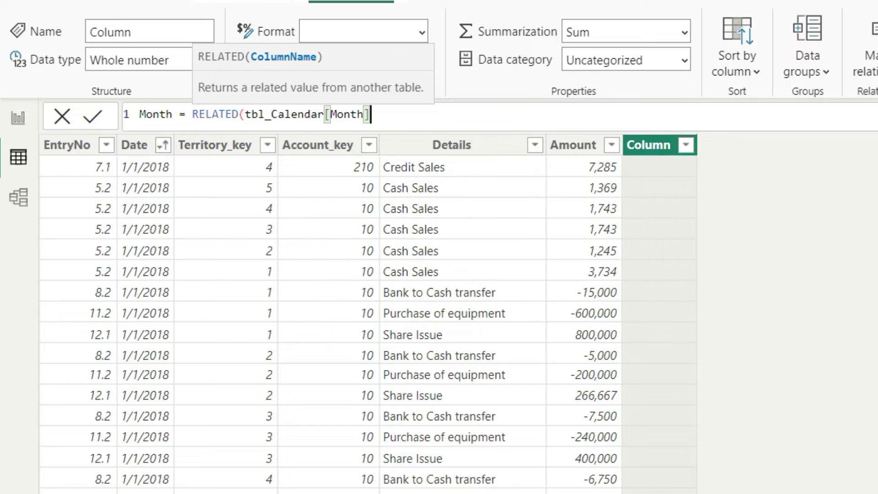
{"action": "type", "text": ")"}
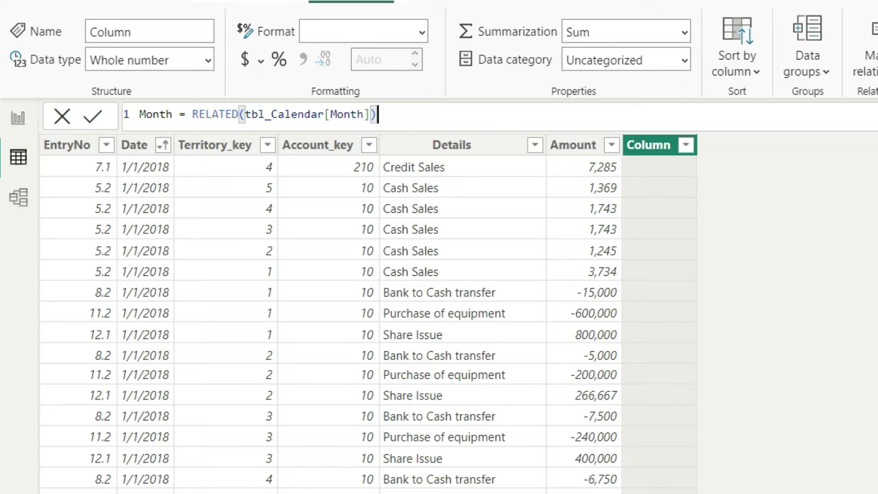
{"action": "key", "text": "Return"}
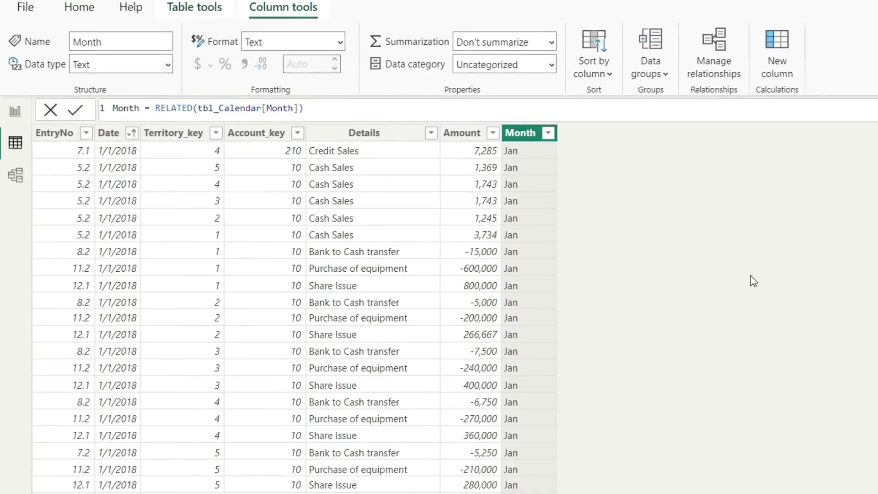
{"action": "scroll", "coordinate": [400, 182], "scroll_direction": "down", "scroll_amount": 20}
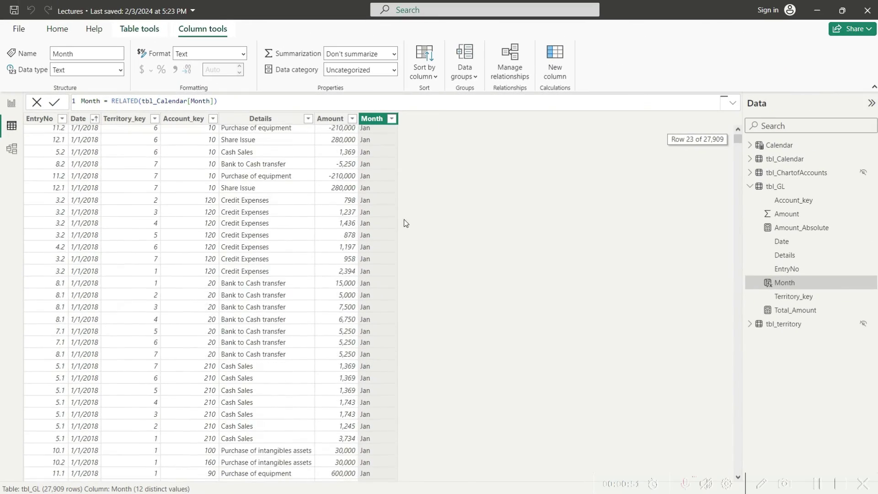
{"action": "mouse_move", "coordinate": [736, 142]}
{"action": "left_mouse_down"}
{"action": "mouse_move", "coordinate": [735, 166]}
{"action": "mouse_move", "coordinate": [736, 137]}
{"action": "left_mouse_up"}
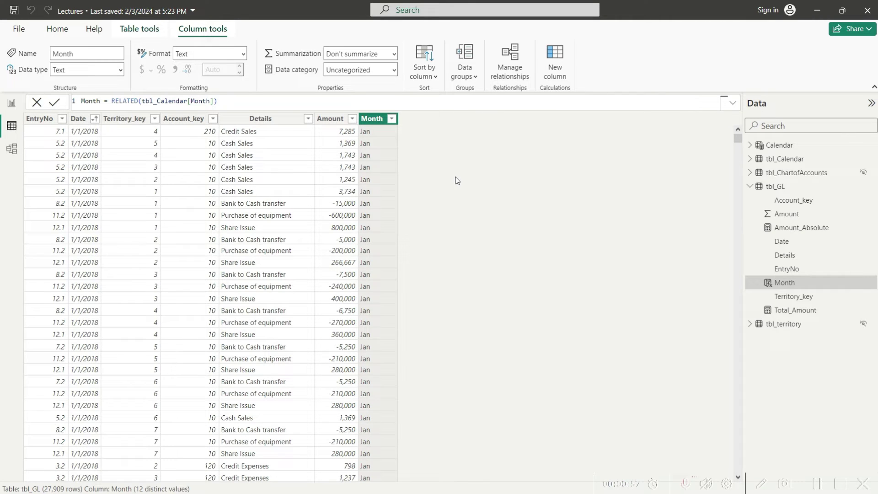
{"action": "left_click", "coordinate": [750, 187]}
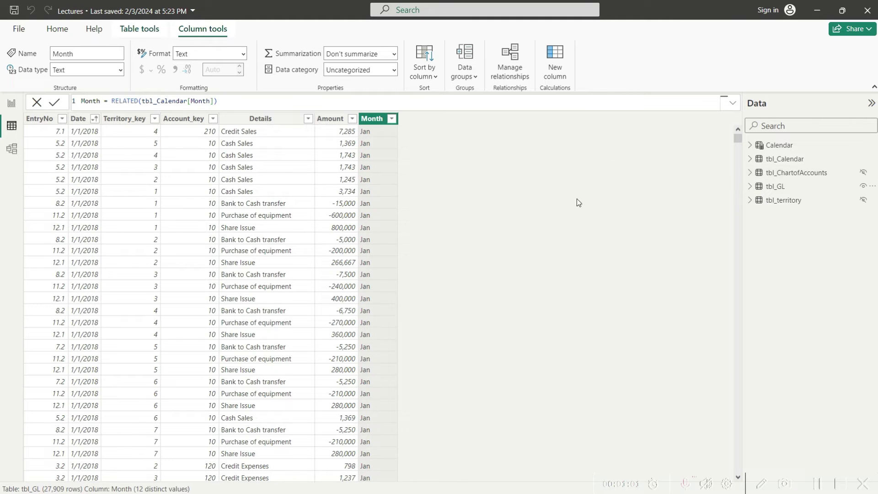
{"action": "left_click", "coordinate": [781, 146]}
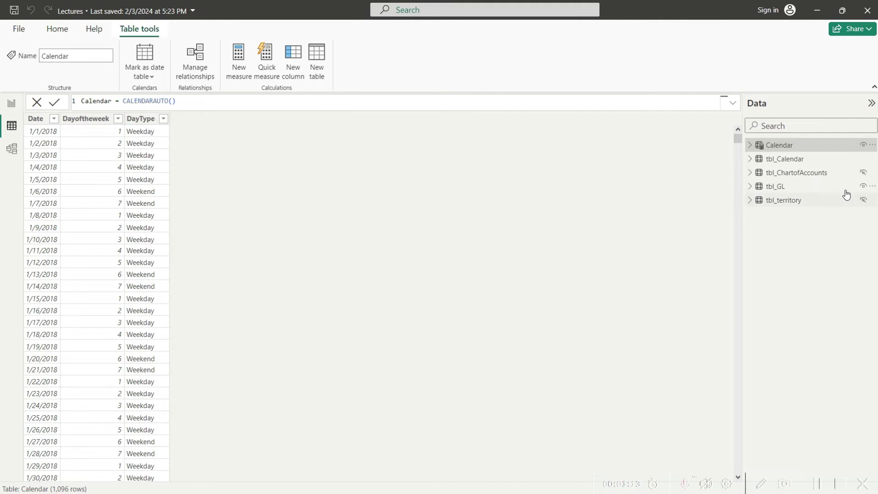
{"action": "left_click", "coordinate": [773, 187]}
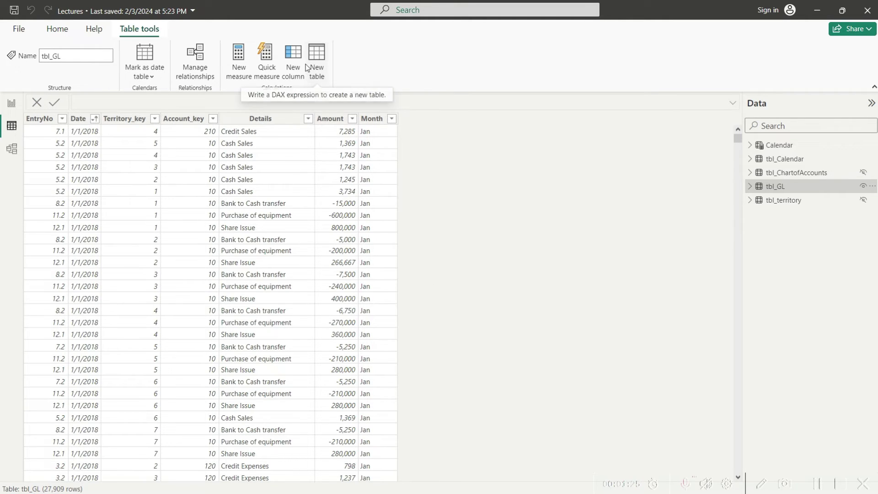
- Start a new DayType column using LOOKUPVALUE with 'Calendar'[DayType] as the result column
{"action": "left_click", "coordinate": [295, 59]}
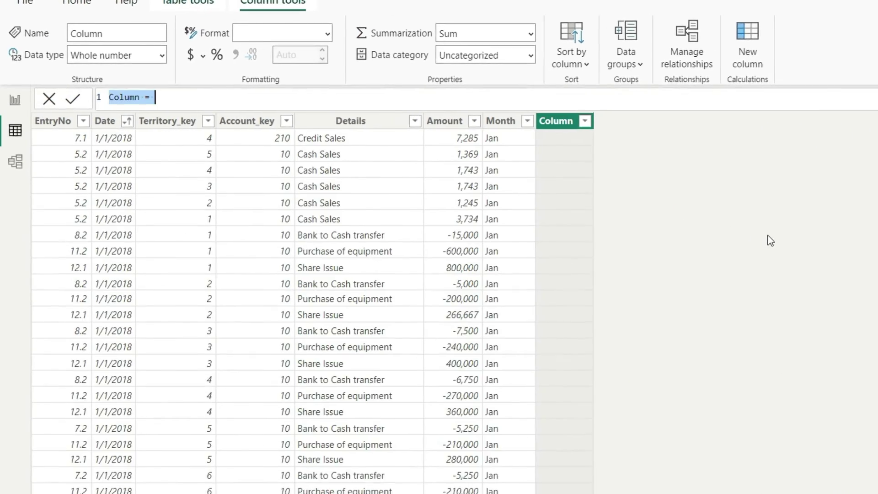
{"action": "type", "text": "Da"}
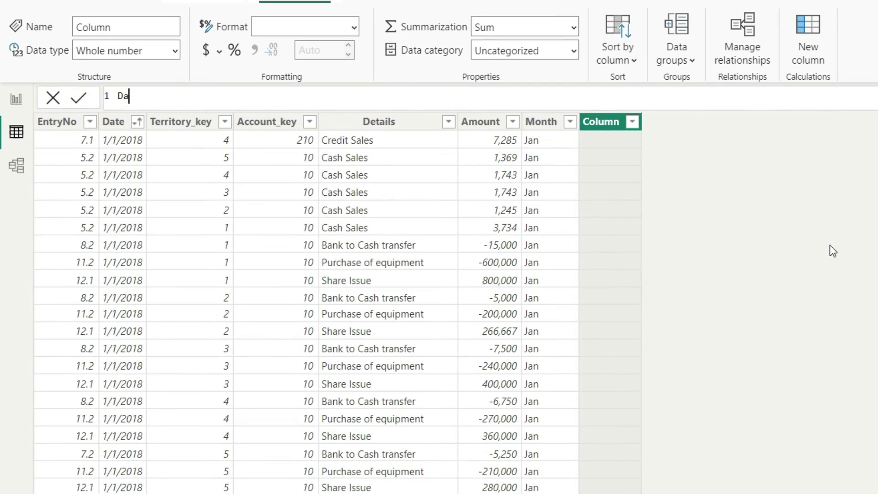
{"action": "type", "text": "yType = loo"}
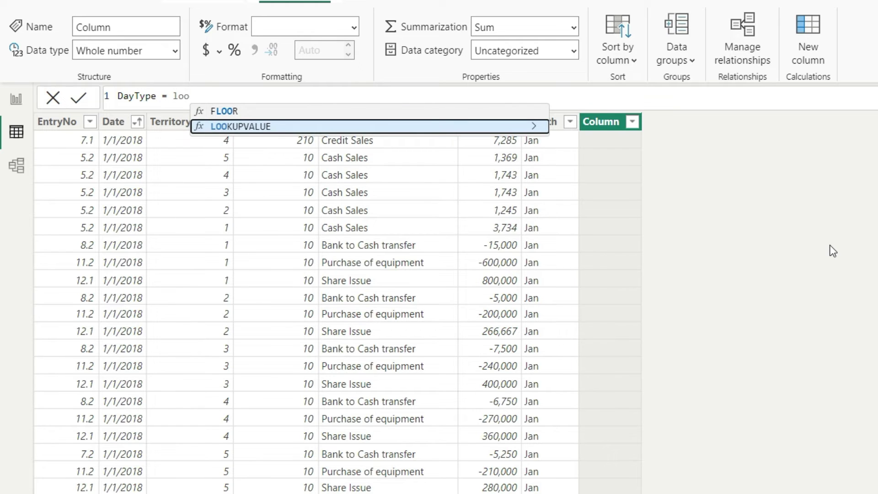
{"action": "key", "text": "Tab"}
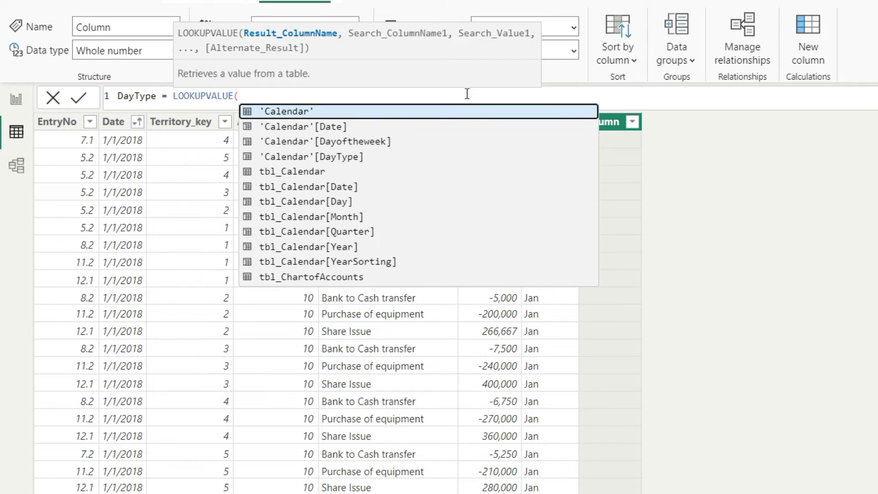
{"action": "key", "text": "Down"}
{"action": "key", "text": "Down"}
{"action": "key", "text": "Down"}
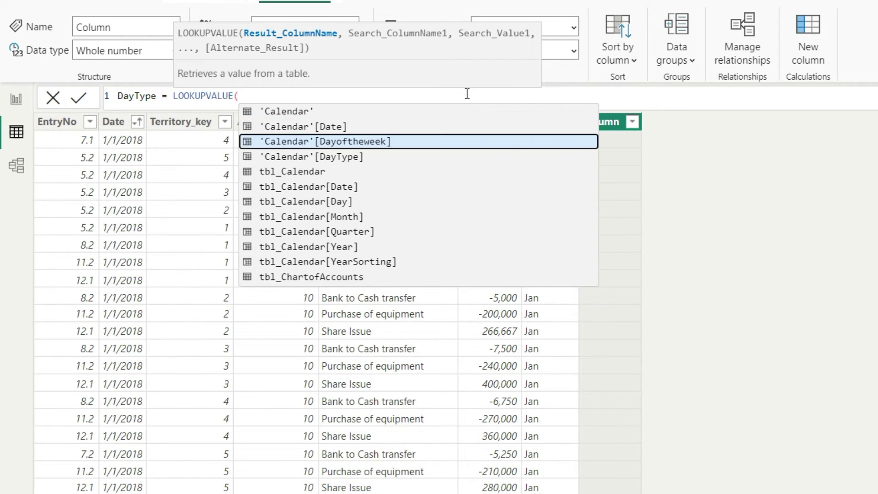
{"action": "key", "text": "Tab"}
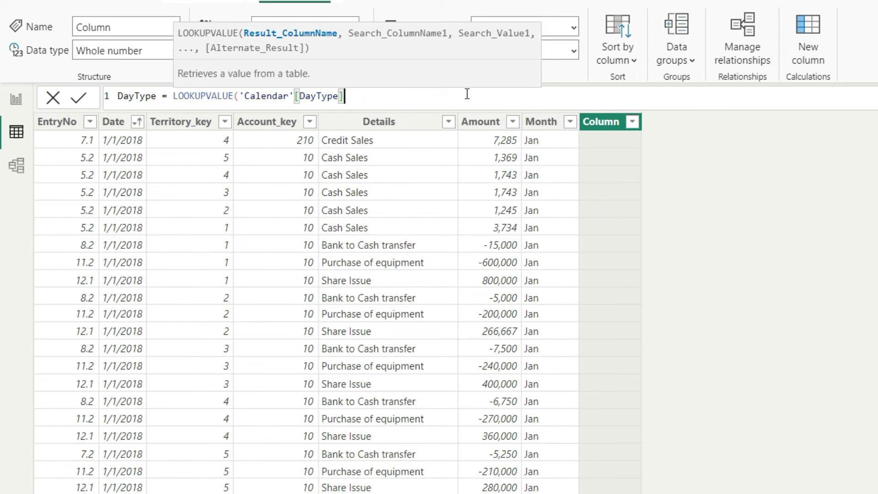
{"action": "type", "text": ","}
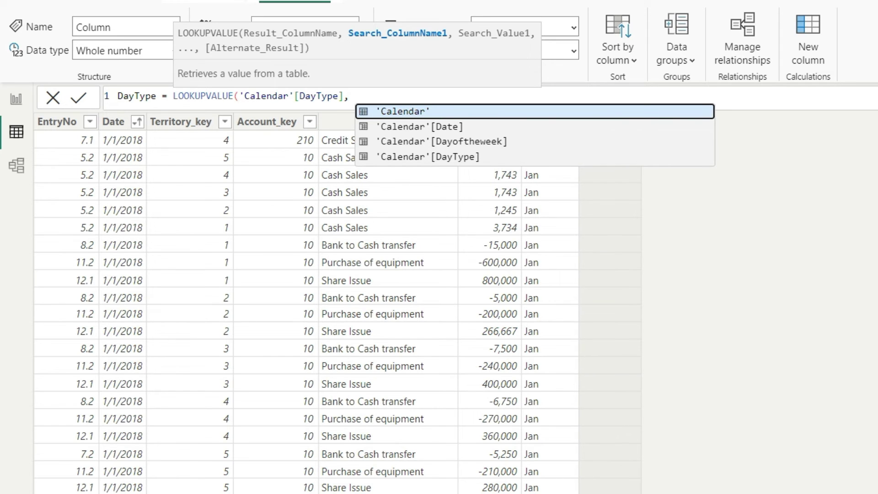
- Complete the DayType formula by matching 'Calendar'[Date] against tbl_GL[Date]
{"action": "key", "text": "Down"}
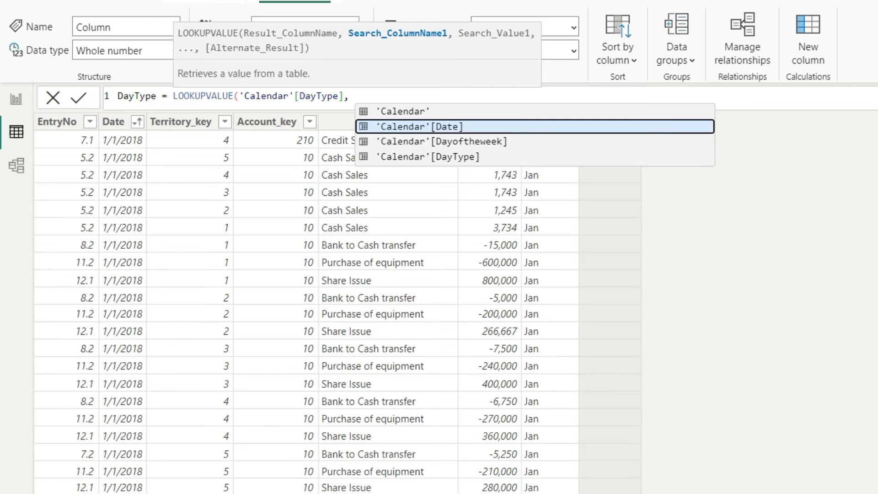
{"action": "key", "text": "Tab"}
{"action": "type", "text": ","}
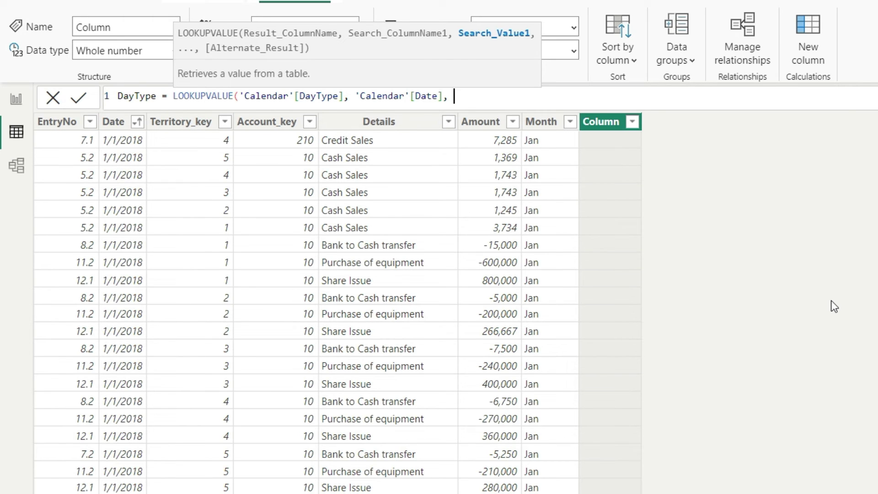
{"action": "type", "text": "date"}
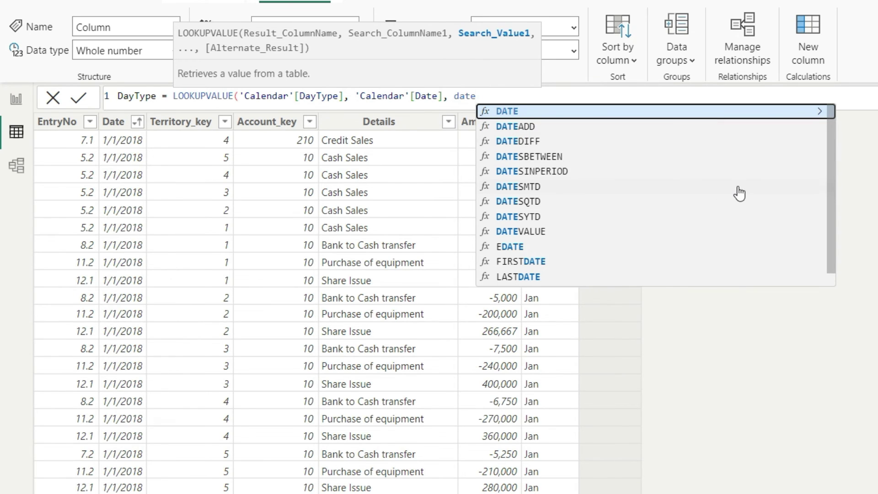
{"action": "left_click_drag", "start_coordinate": [832, 180], "coordinate": [831, 197]}
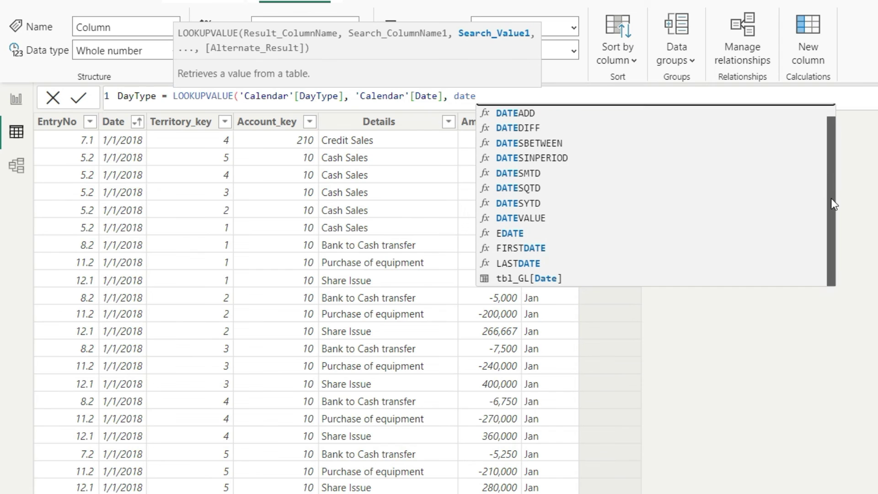
{"action": "left_click", "coordinate": [545, 279]}
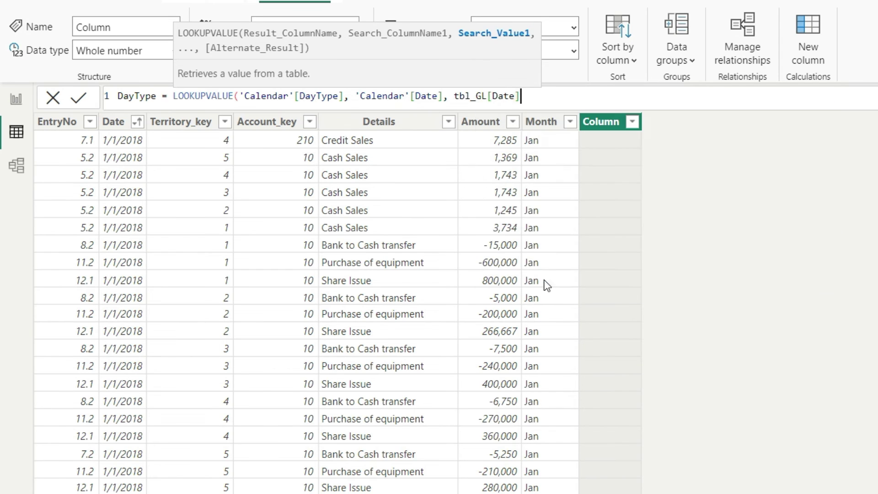
{"action": "type", "text": ")"}
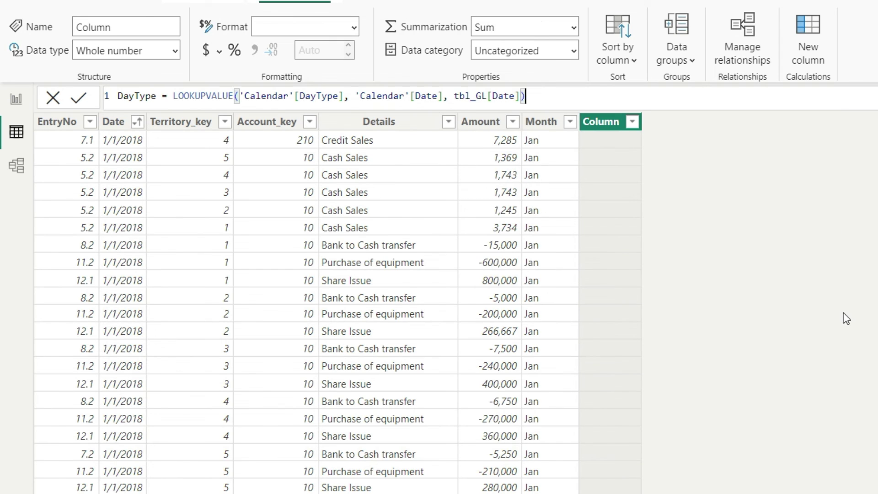